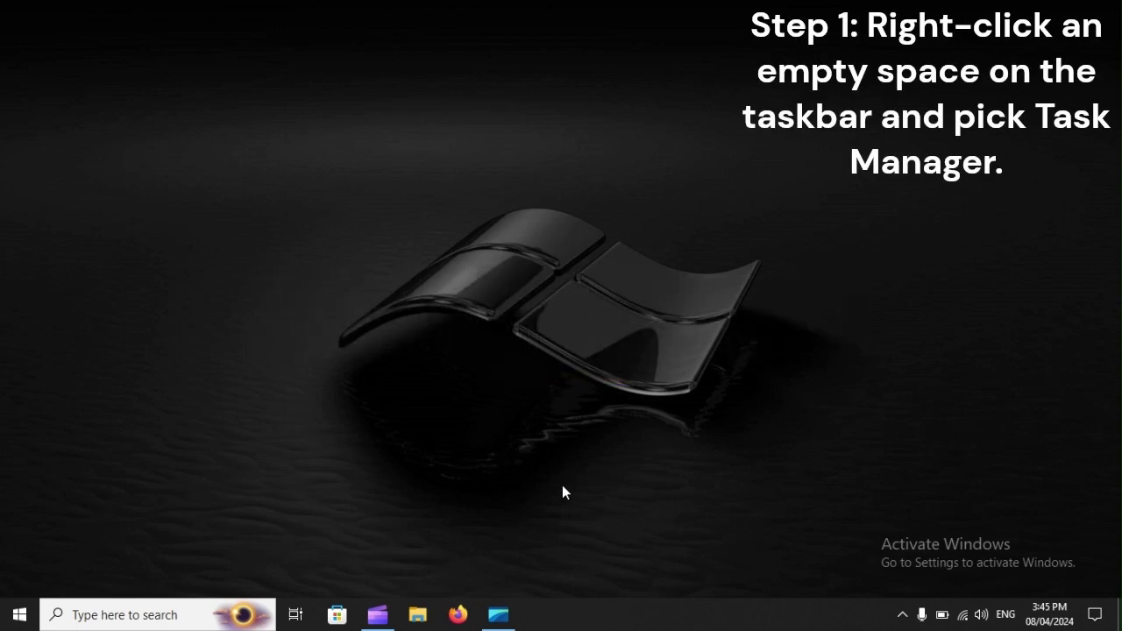
# Step: Launch Task Manager from the taskbar and select the COM Surrogate process
pyautogui.rightClick(580, 613)
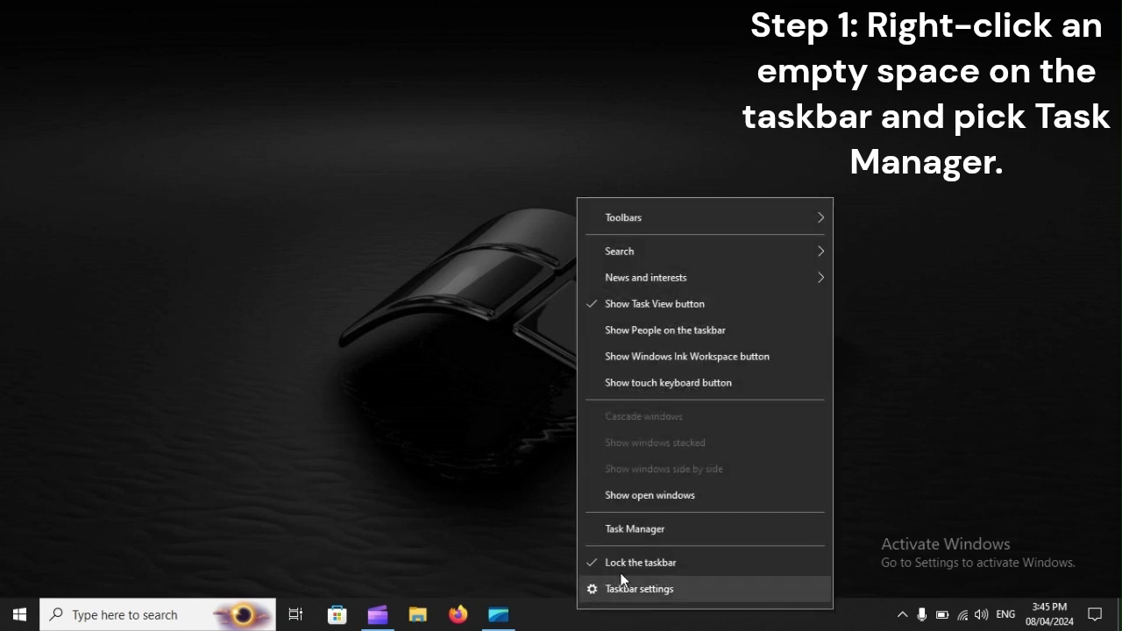
pyautogui.click(653, 530)
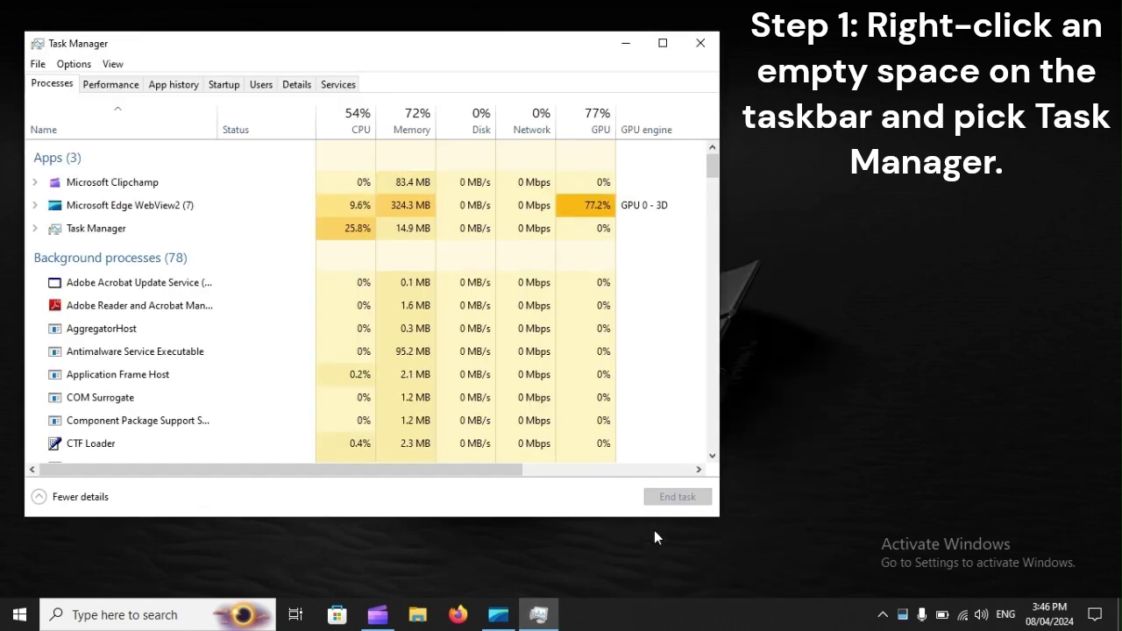
pyautogui.click(91, 402)
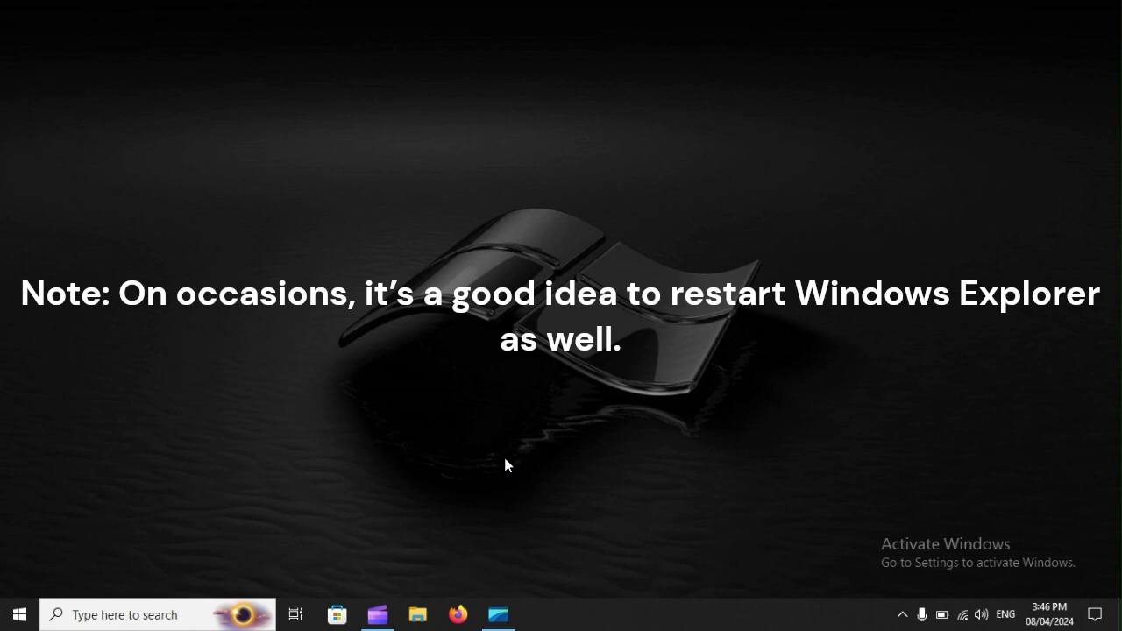
# Step: Reopen Task Manager and select Windows Explorer further down the Processes list
pyautogui.rightClick(574, 605)
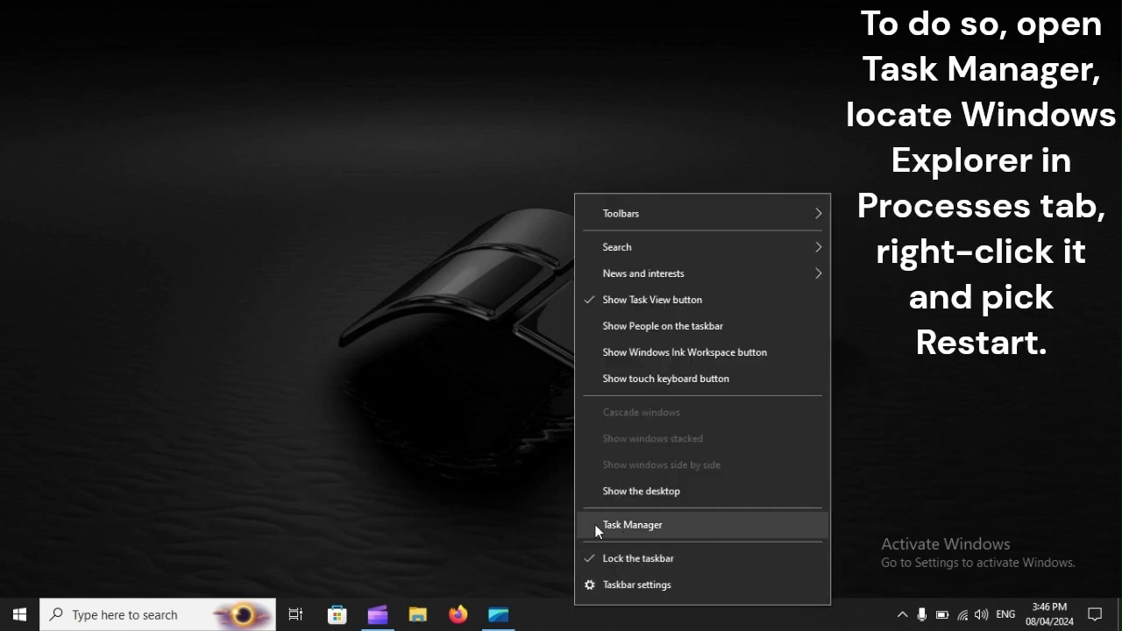
pyautogui.click(671, 524)
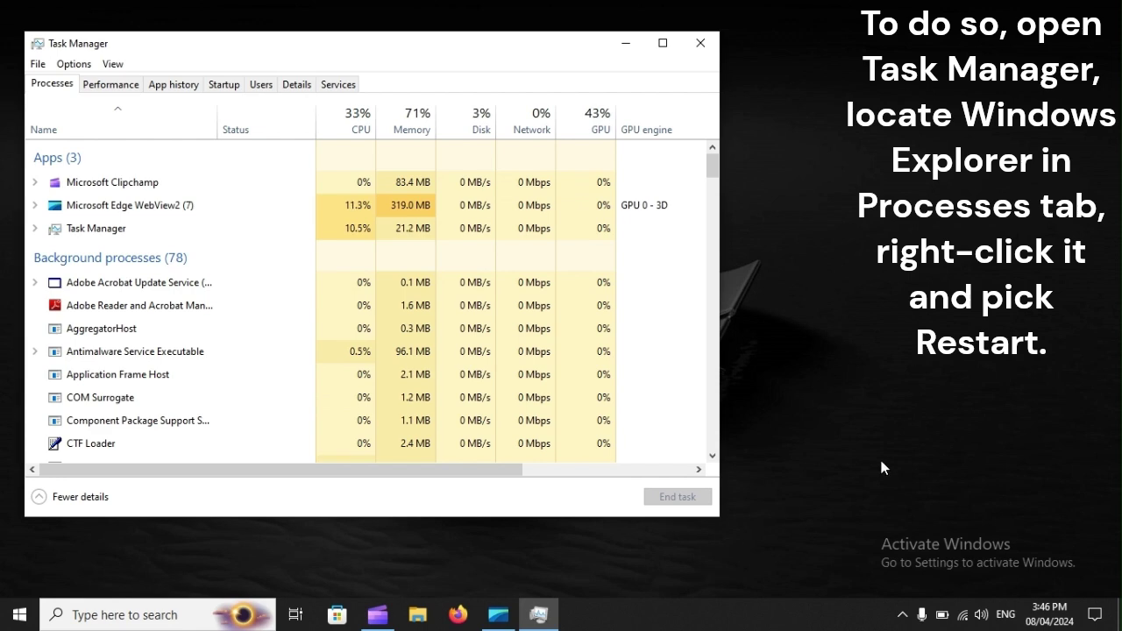
pyautogui.moveTo(716, 161); pyautogui.dragTo(717, 440)
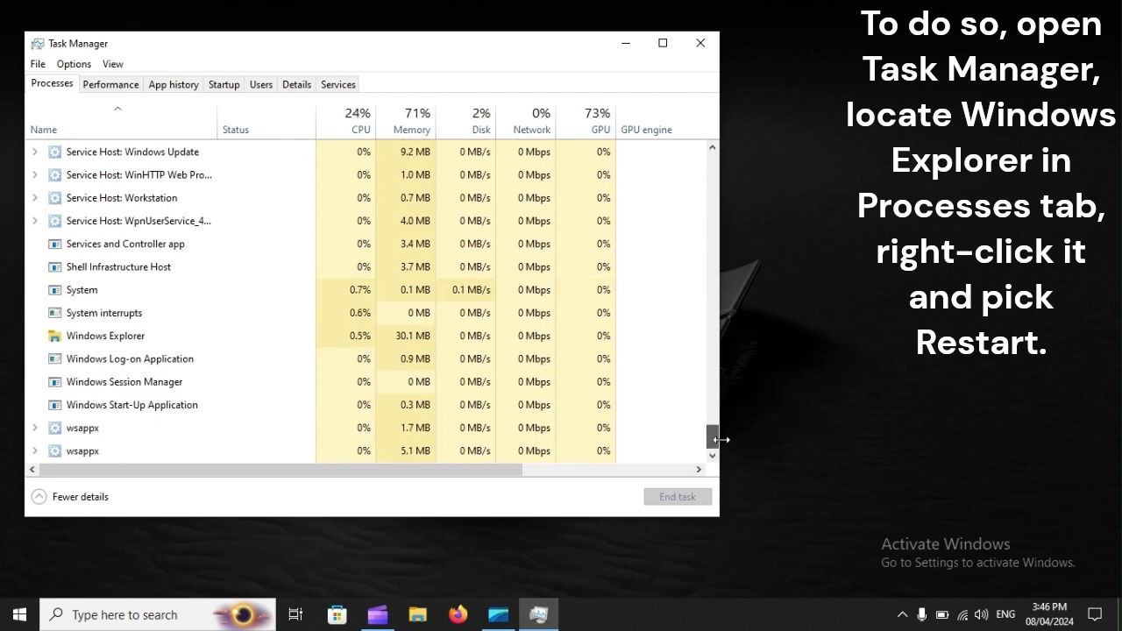
pyautogui.click(124, 340)
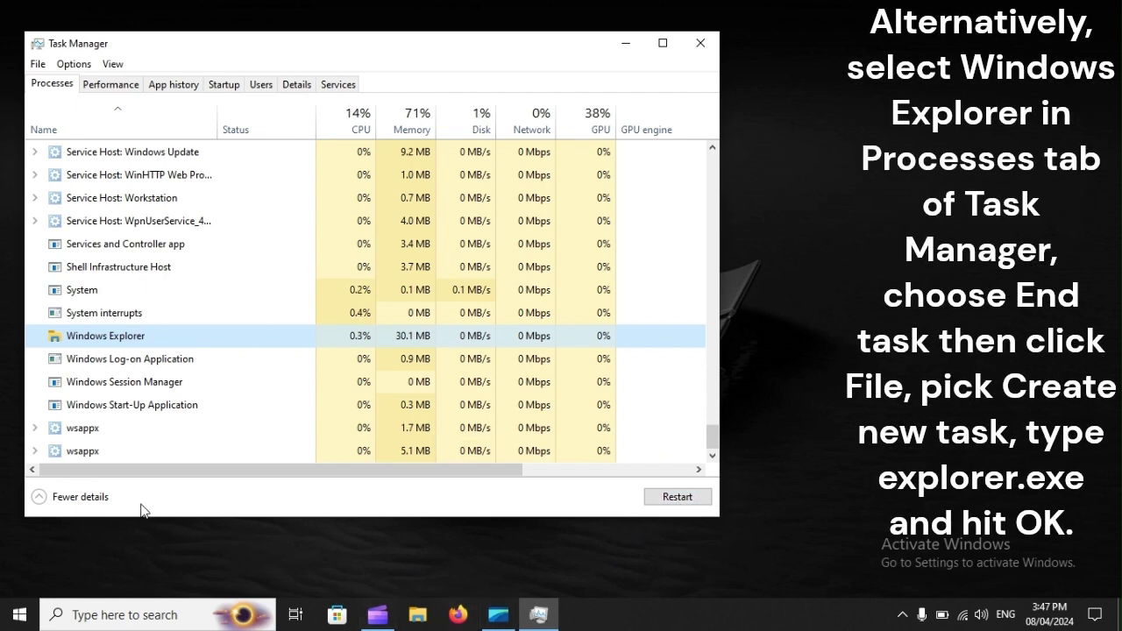
# Step: Start explorer.exe as a new task from Task Manager's File menu
pyautogui.rightClick(97, 343)
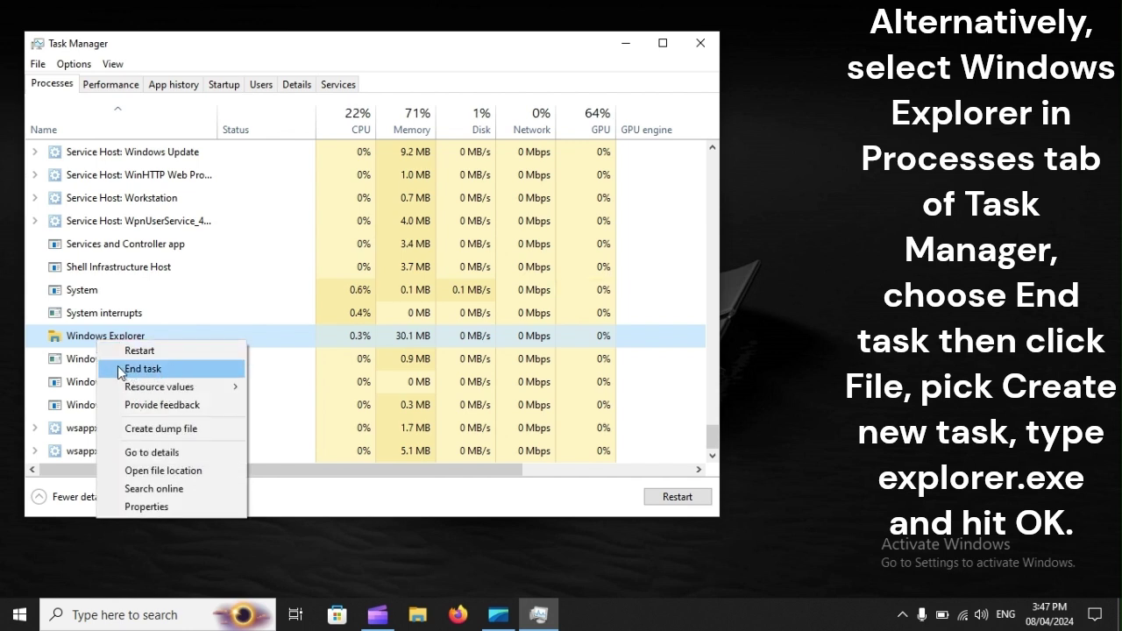
pyautogui.click(39, 69)
pyautogui.click(54, 83)
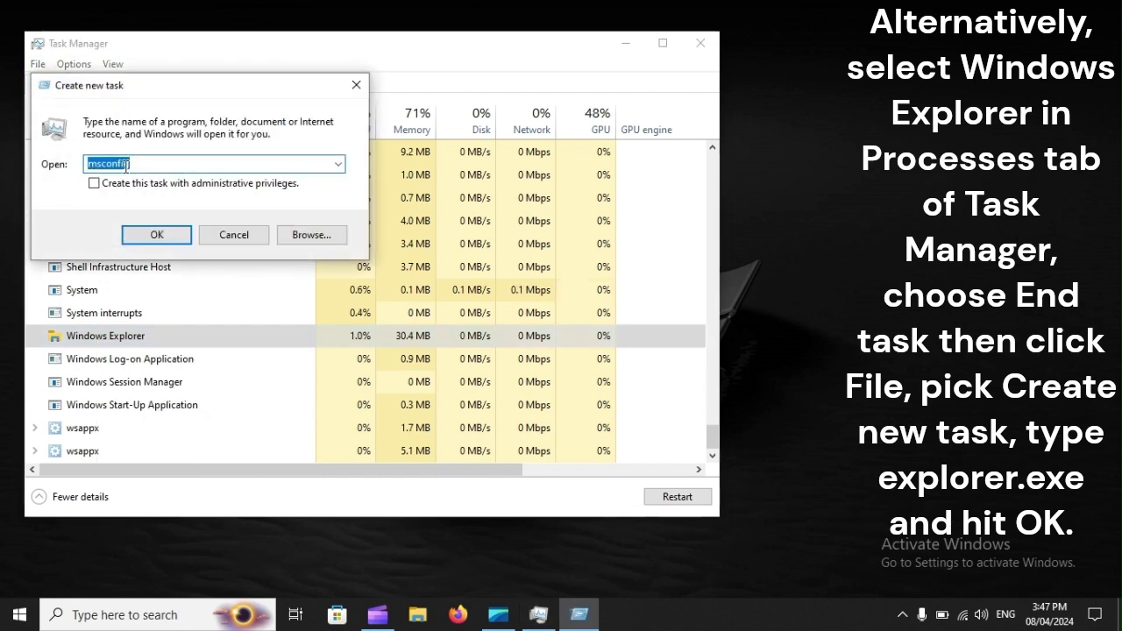
pyautogui.write('explore')
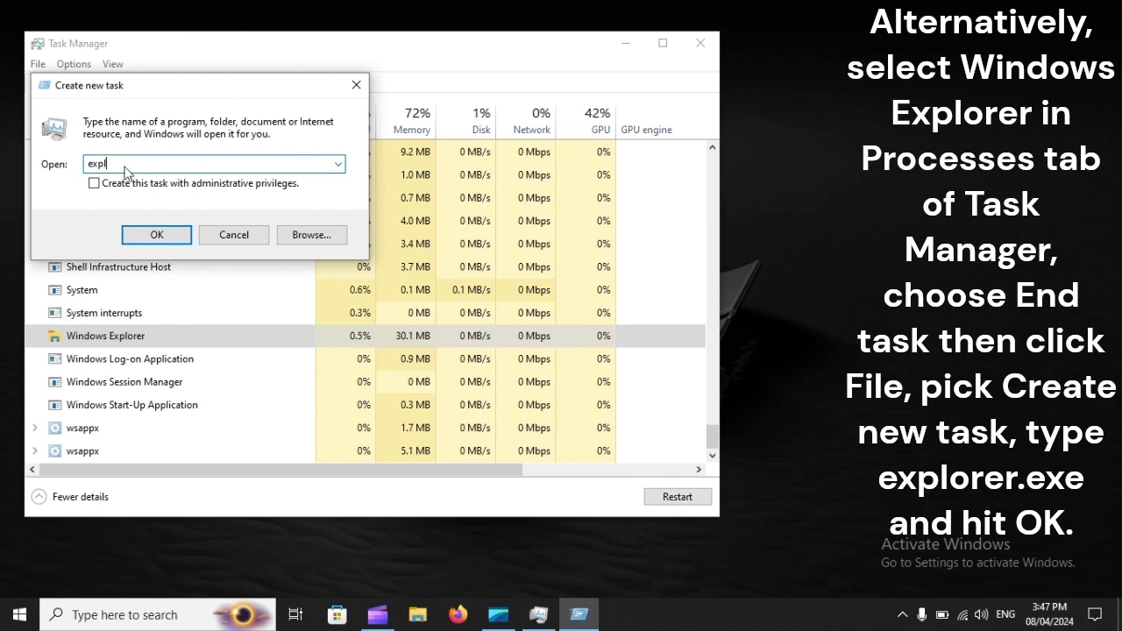
pyautogui.write('r.exe')
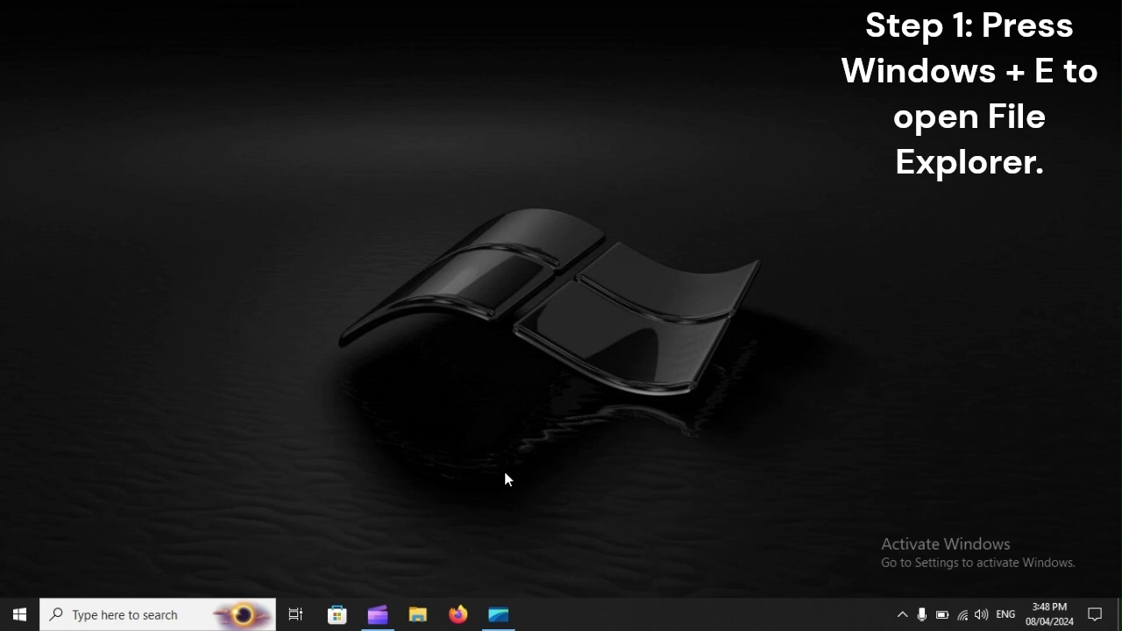
# Step: Disable the preview pane from File Explorer's View tab
pyautogui.press('super+e')
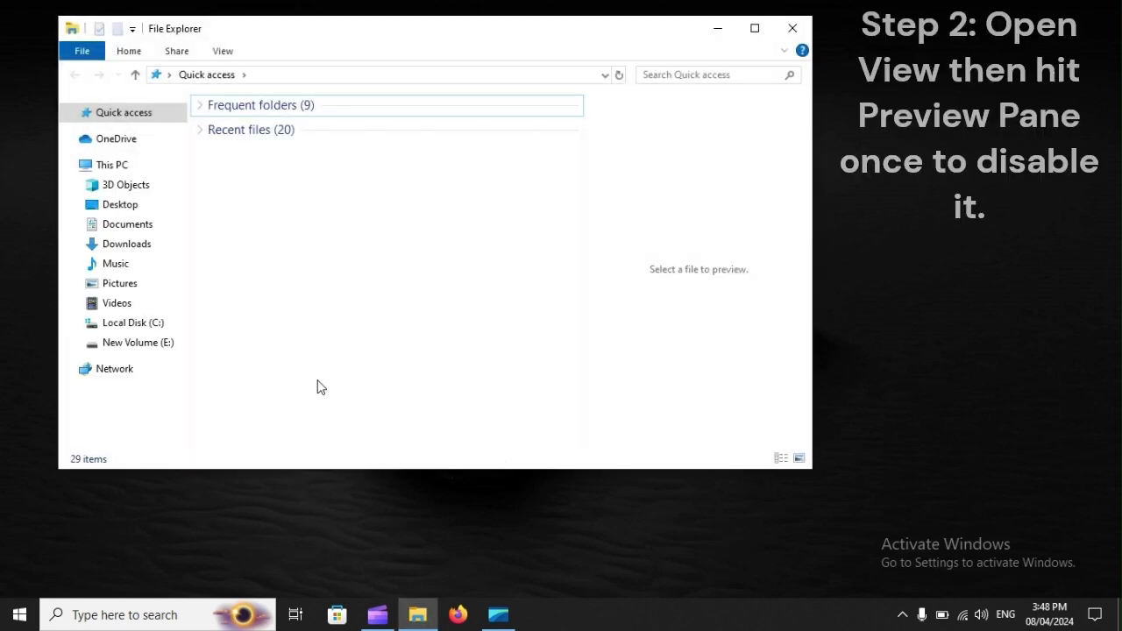
pyautogui.click(219, 52)
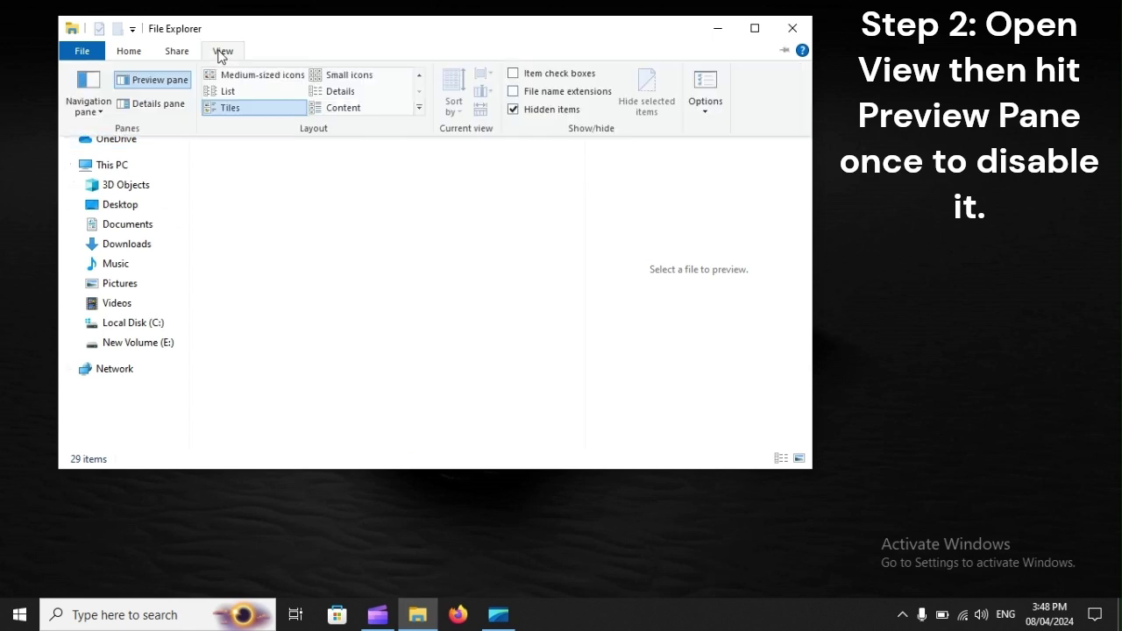
pyautogui.click(178, 84)
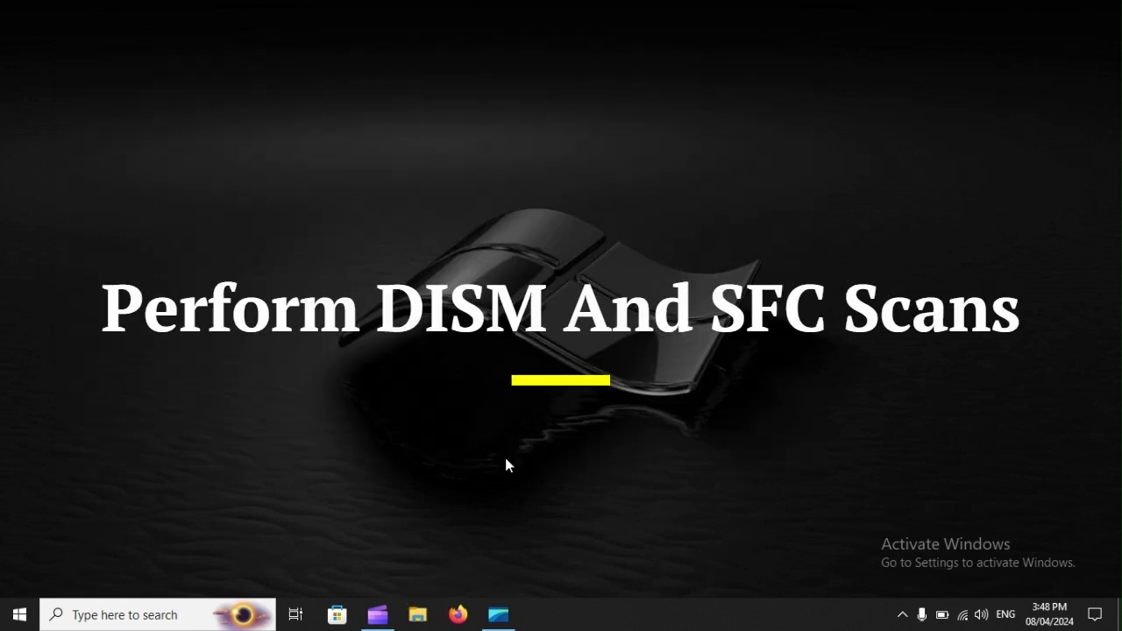
# Step: Open Command Prompt as administrator and enter sfc /scannow
pyautogui.press('super')
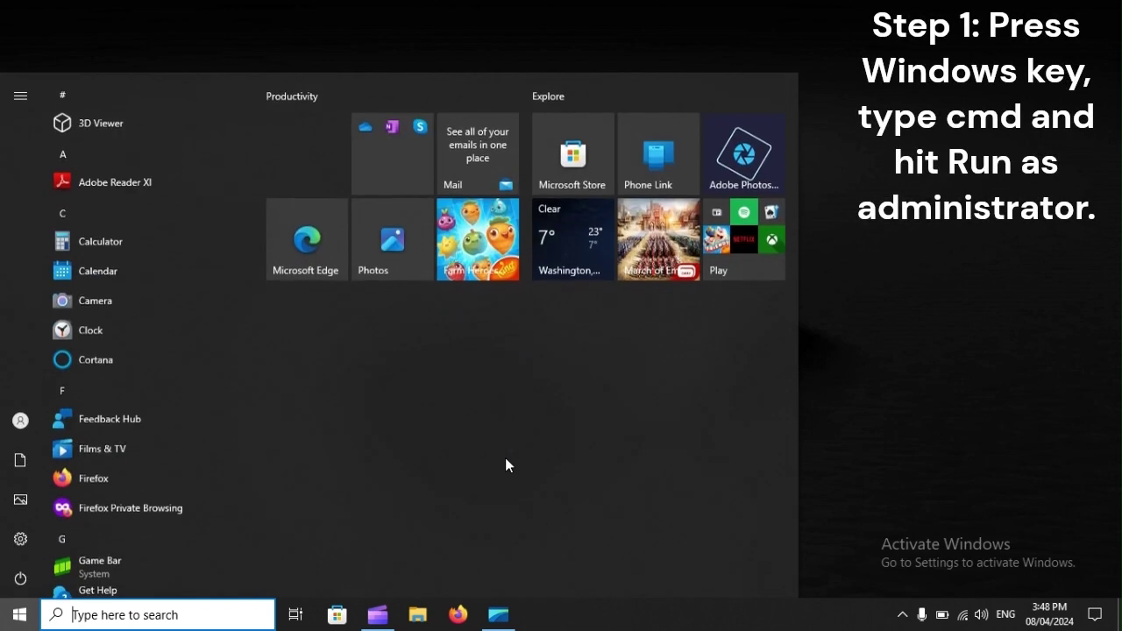
pyautogui.write('c')
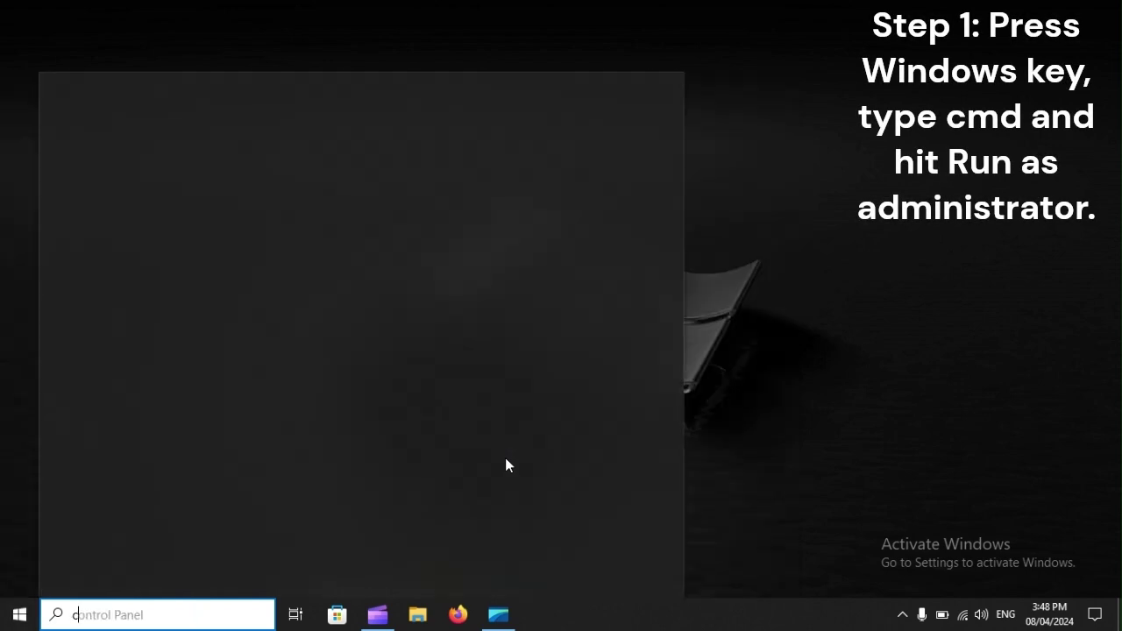
pyautogui.write('md')
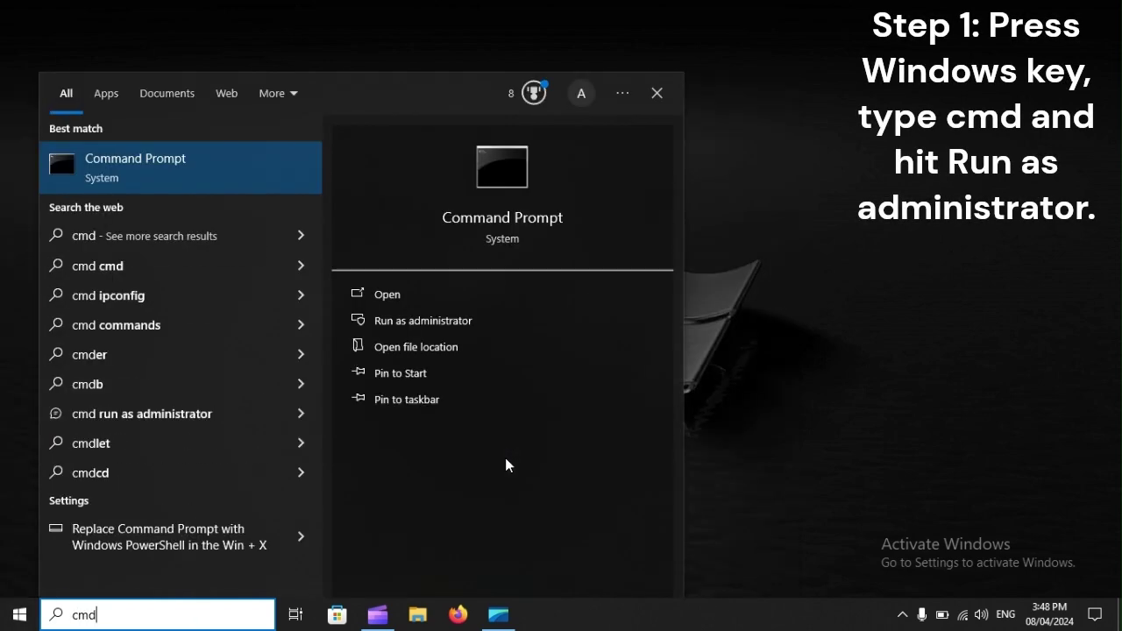
pyautogui.click(462, 321)
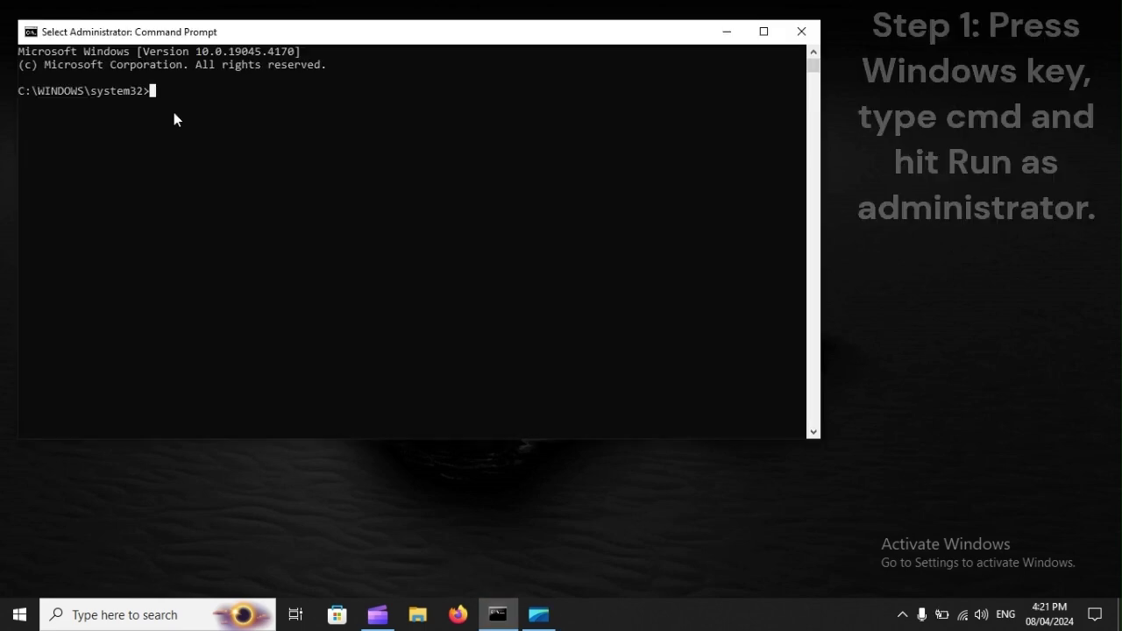
pyautogui.write('s')
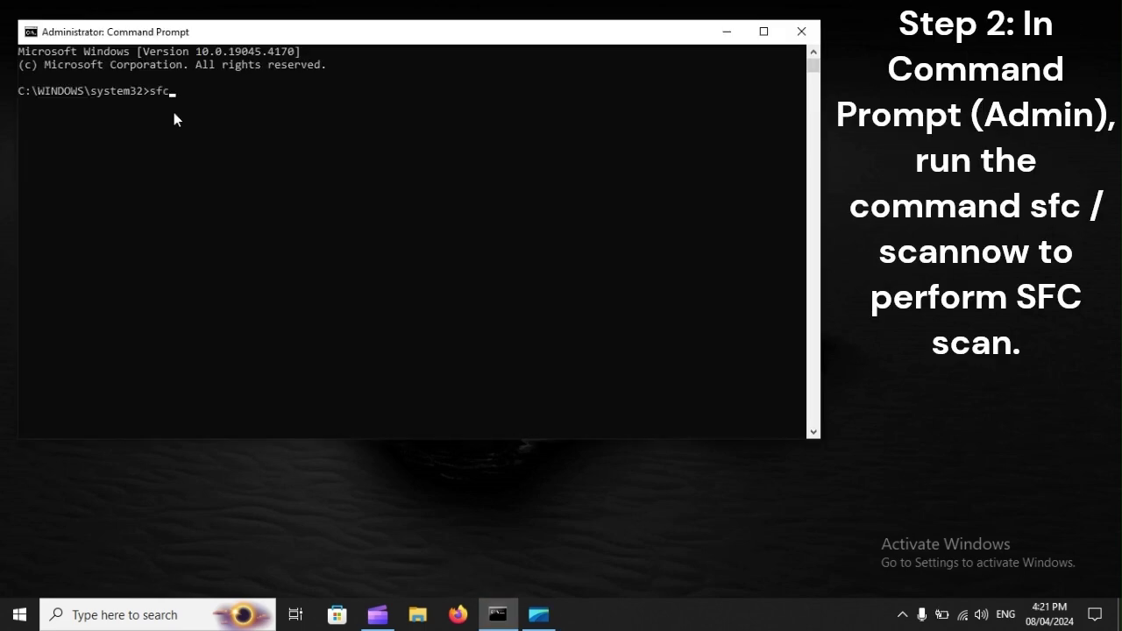
pyautogui.write('fc /scannow')
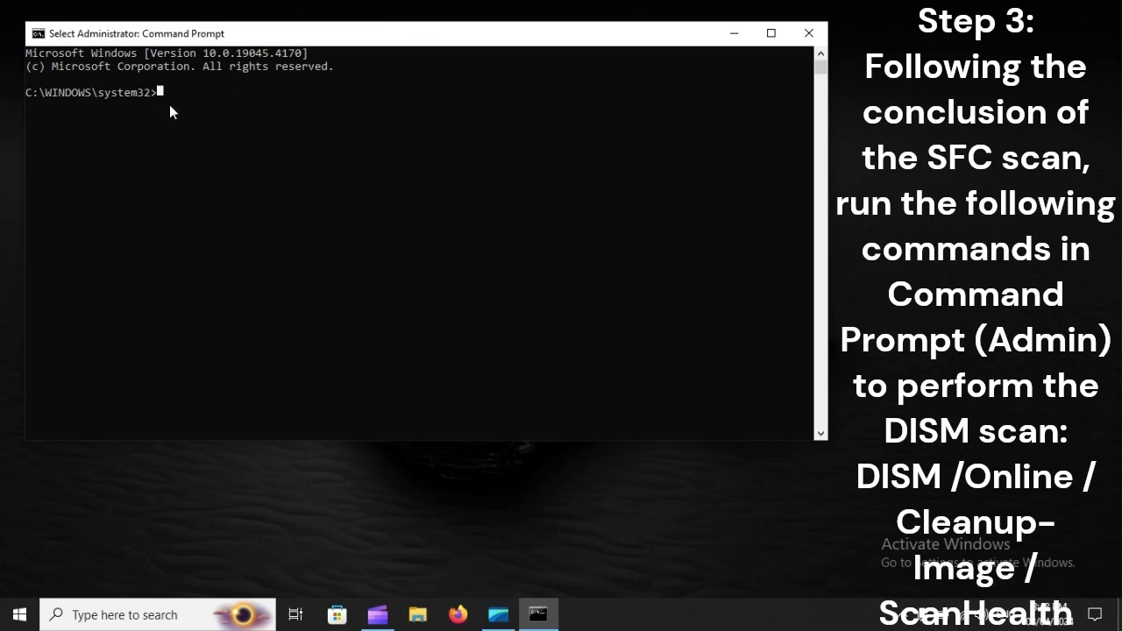
# Step: Run DISM /Online /Cleanup-Image with ScanHealth, CheckHealth, then RestoreHealth, and type exit
pyautogui.rightClick(170, 105)
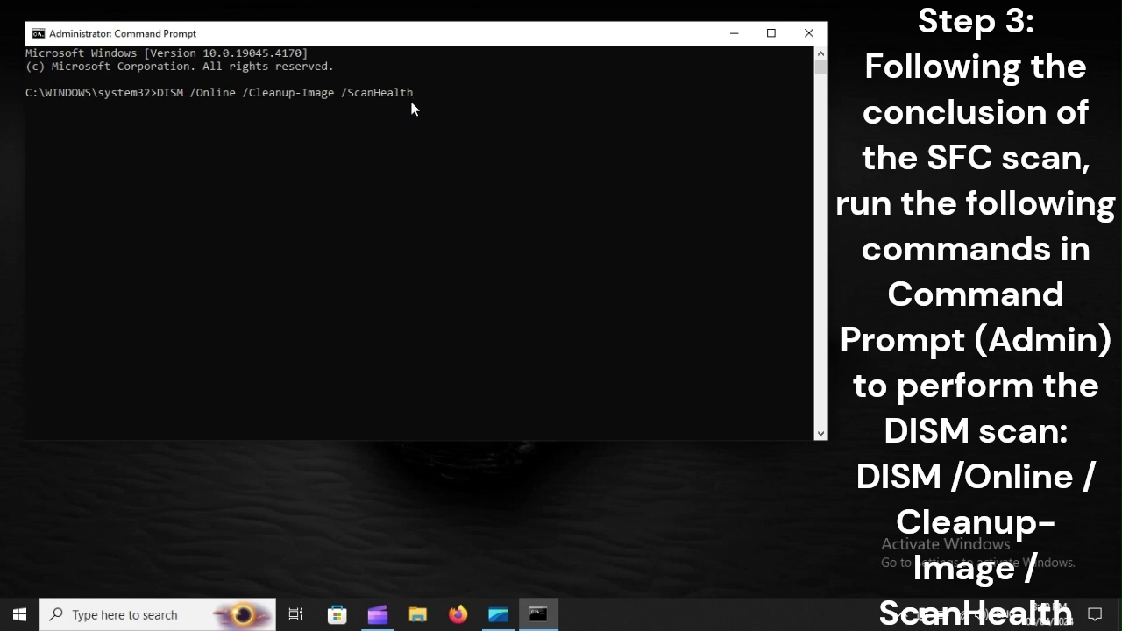
pyautogui.press('Left')
pyautogui.press('Left')
pyautogui.press('Left')
pyautogui.press('Left')
pyautogui.press('Left')
pyautogui.press('Left')
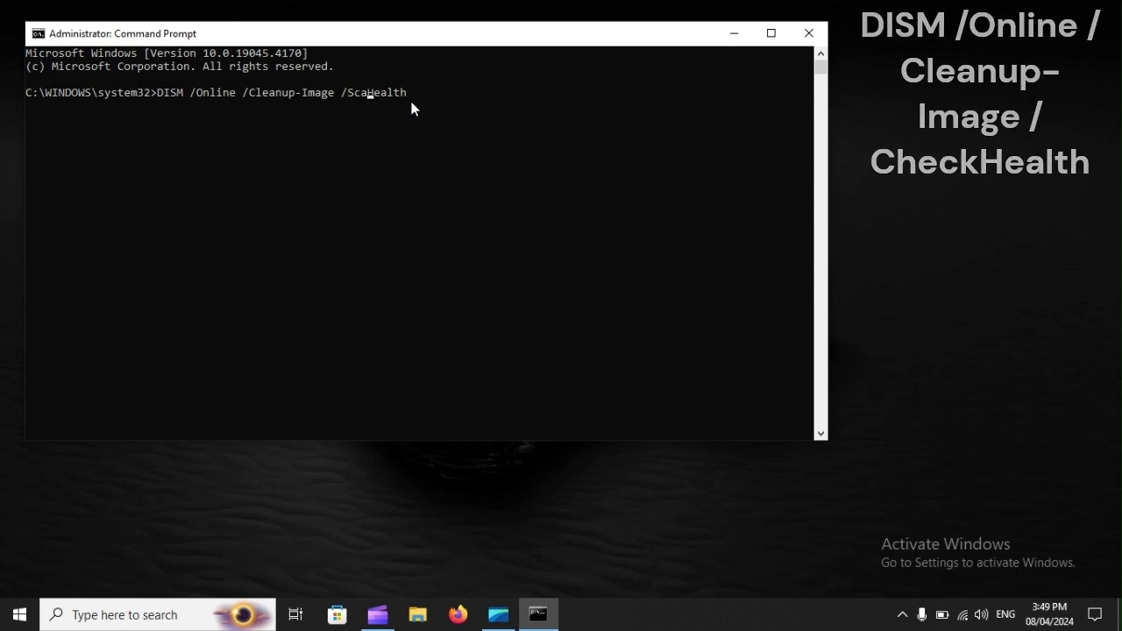
pyautogui.press('BackSpace')
pyautogui.press('BackSpace')
pyautogui.press('BackSpace')
pyautogui.press('BackSpace')
pyautogui.write('Chec')
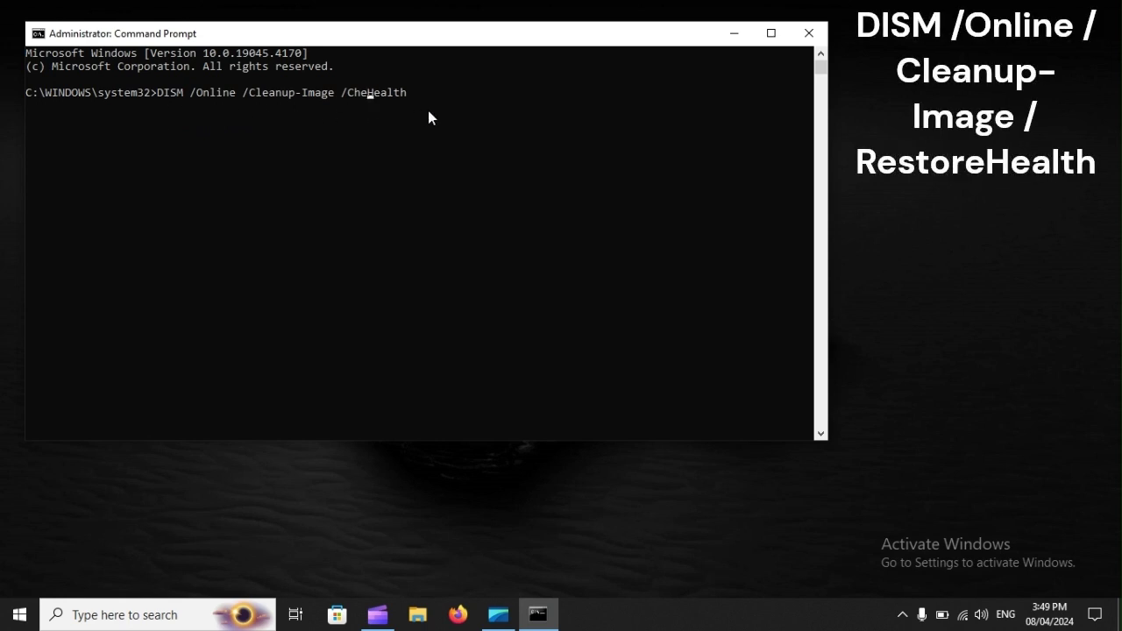
pyautogui.press('BackSpace')
pyautogui.press('BackSpace')
pyautogui.press('BackSpace')
pyautogui.press('BackSpace')
pyautogui.press('BackSpace')
pyautogui.write('Restore')
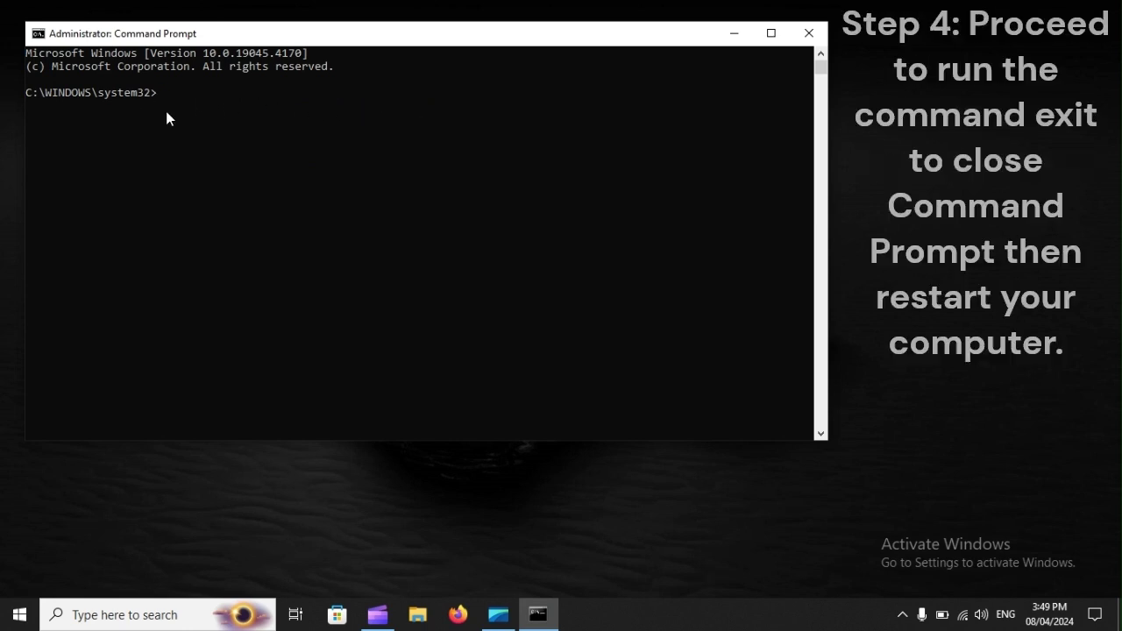
pyautogui.write('exit')
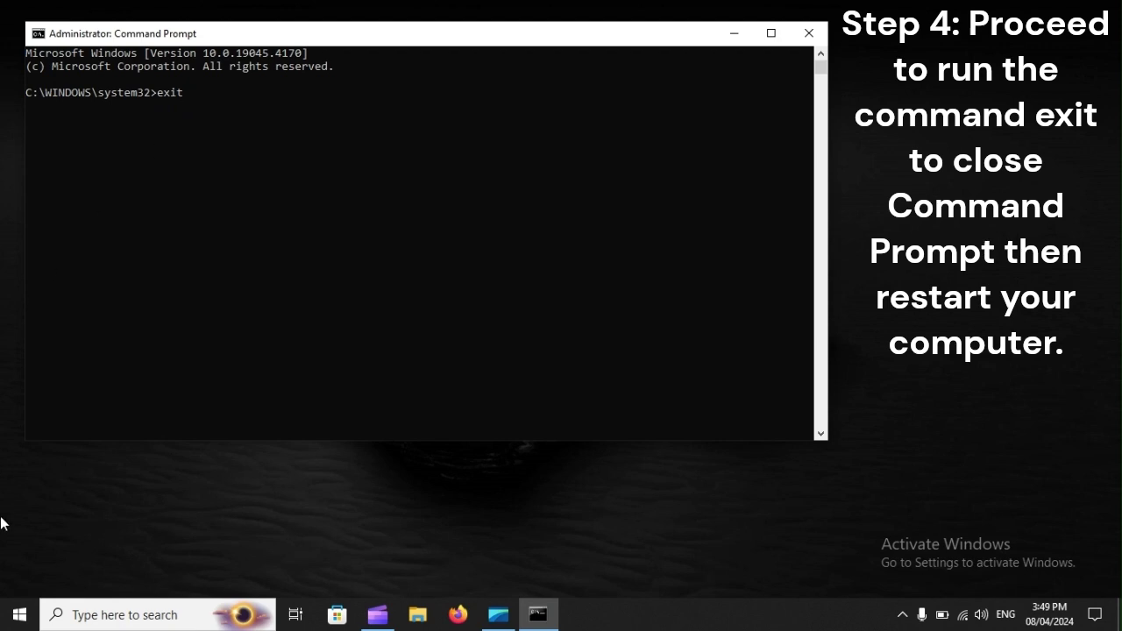
# Step: Restart the computer from the Start menu's power options
pyautogui.click(16, 614)
pyautogui.click(24, 585)
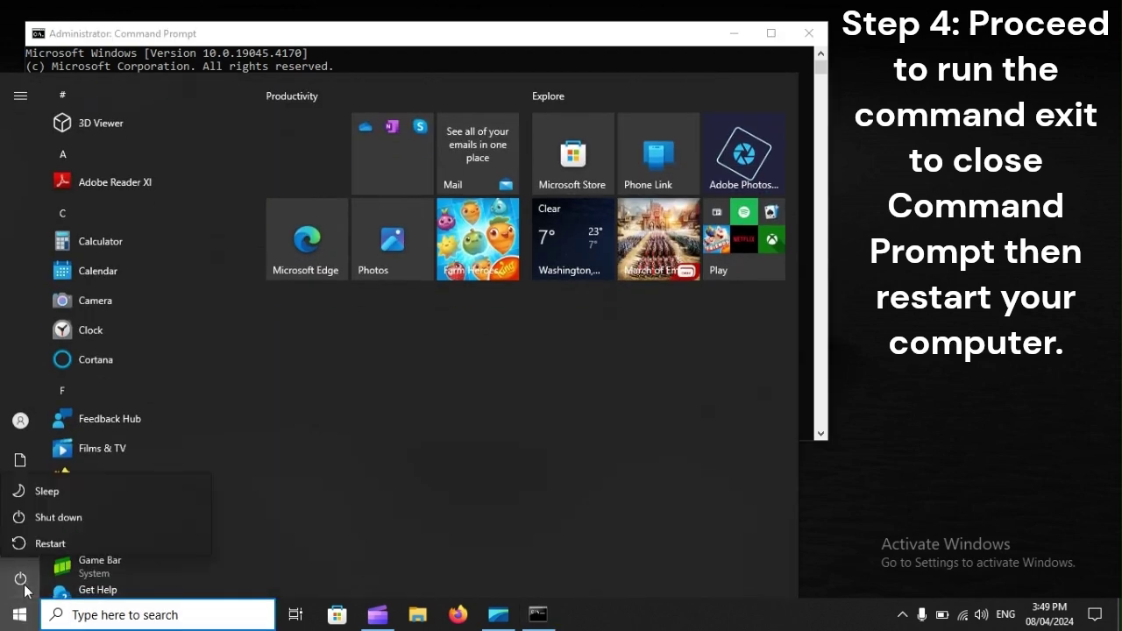
pyautogui.click(67, 540)
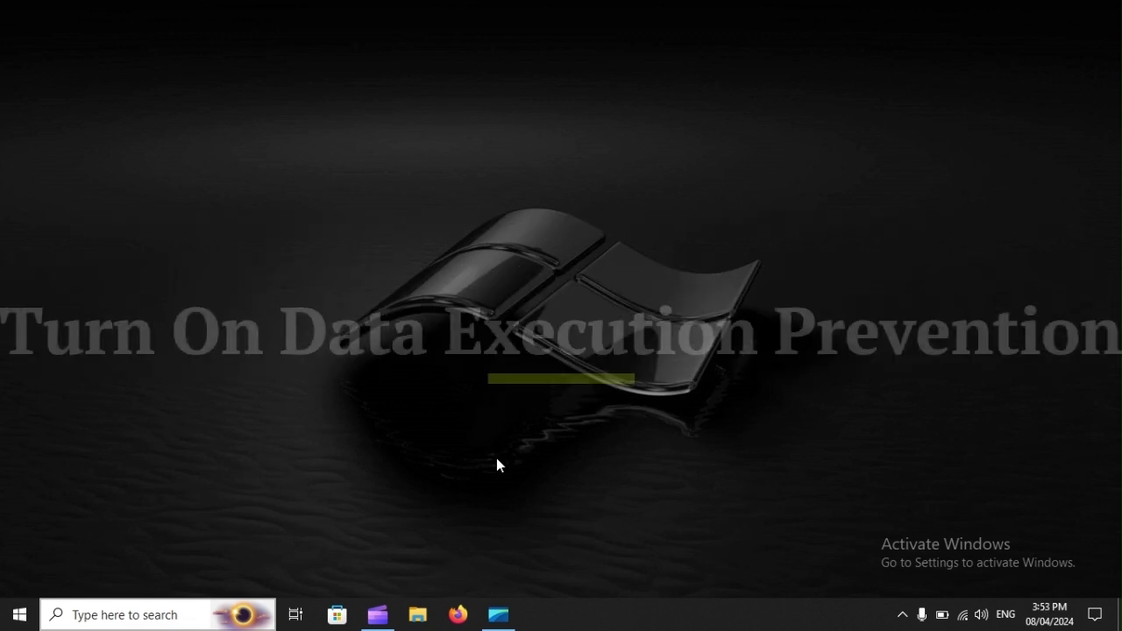
# Step: Run sysdm.cpl and show Performance Options' Data Execution Prevention tab under Advanced
pyautogui.press('super')
pyautogui.write('sysdm.Cpl')
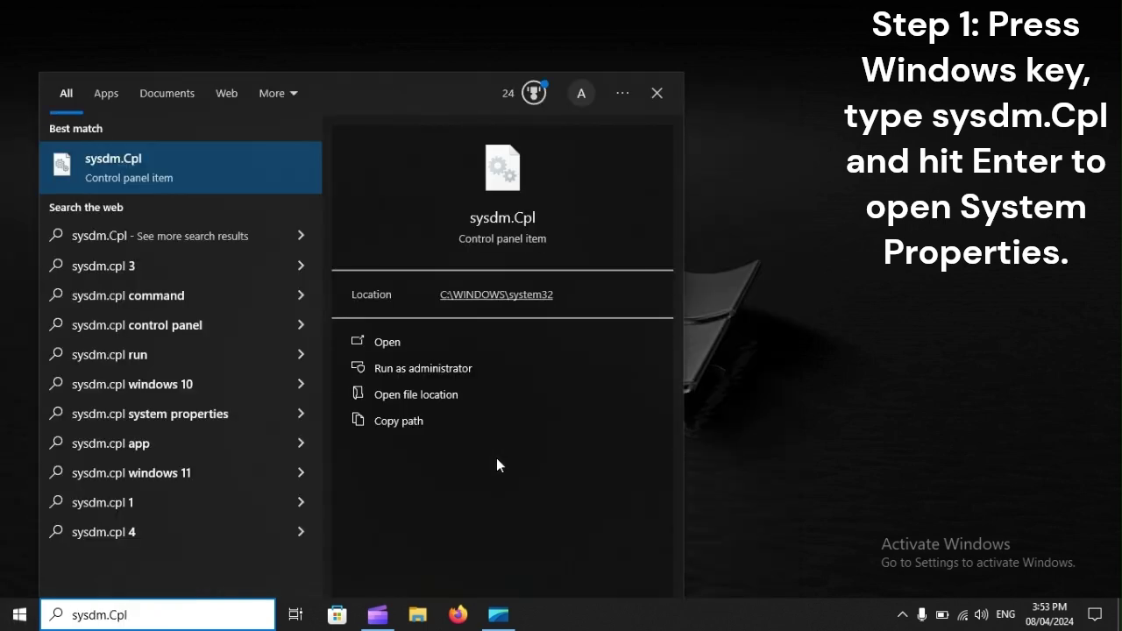
pyautogui.press('Return')
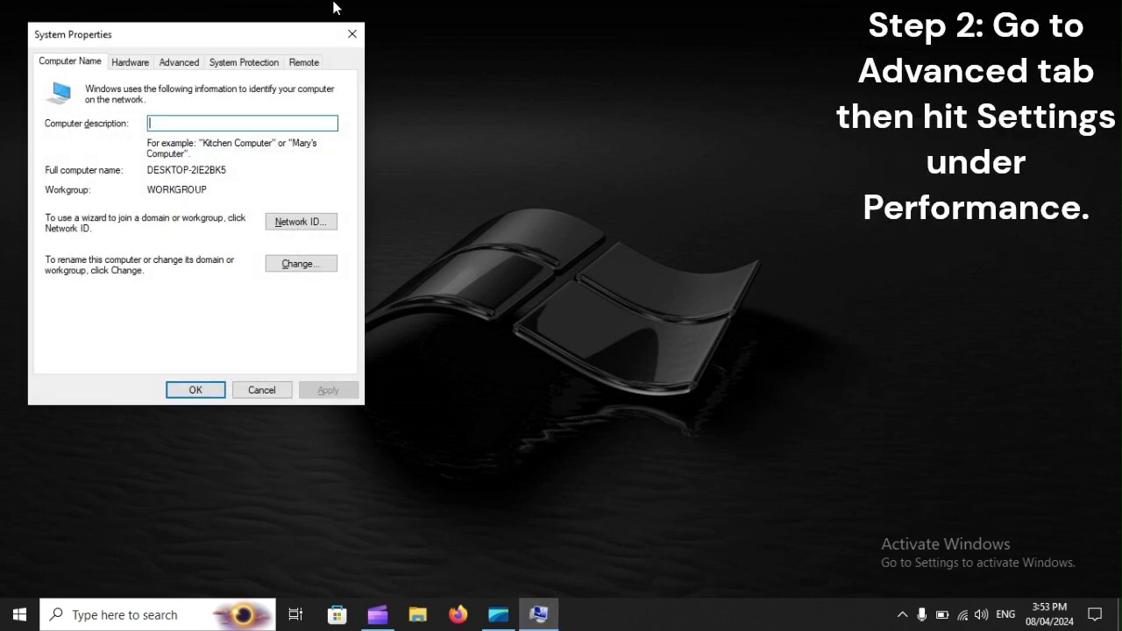
pyautogui.click(181, 61)
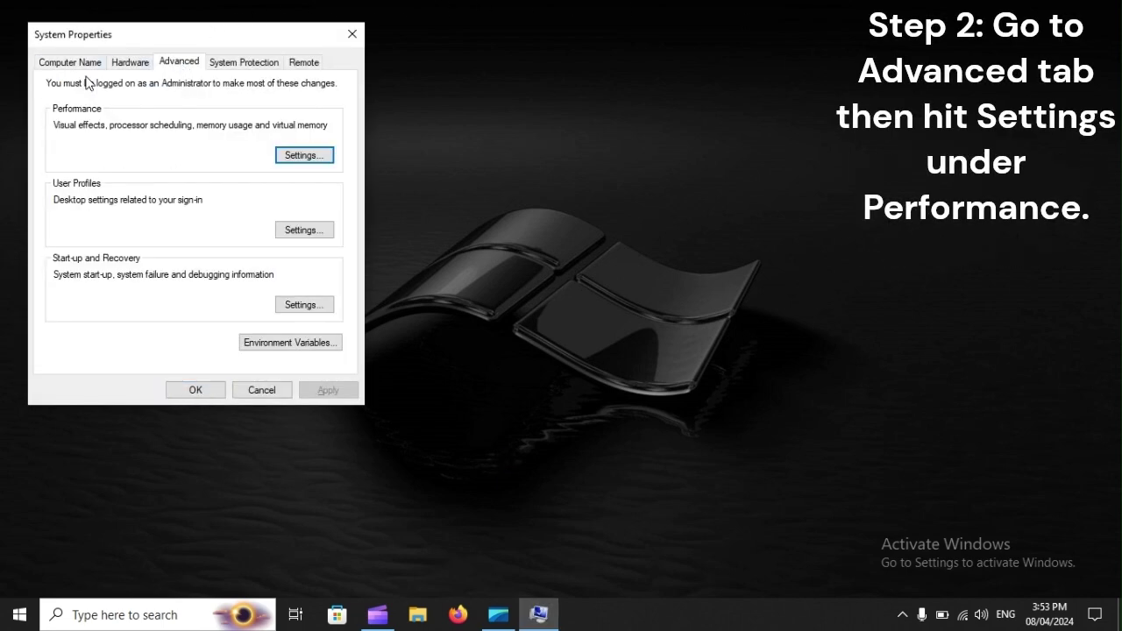
pyautogui.click(321, 159)
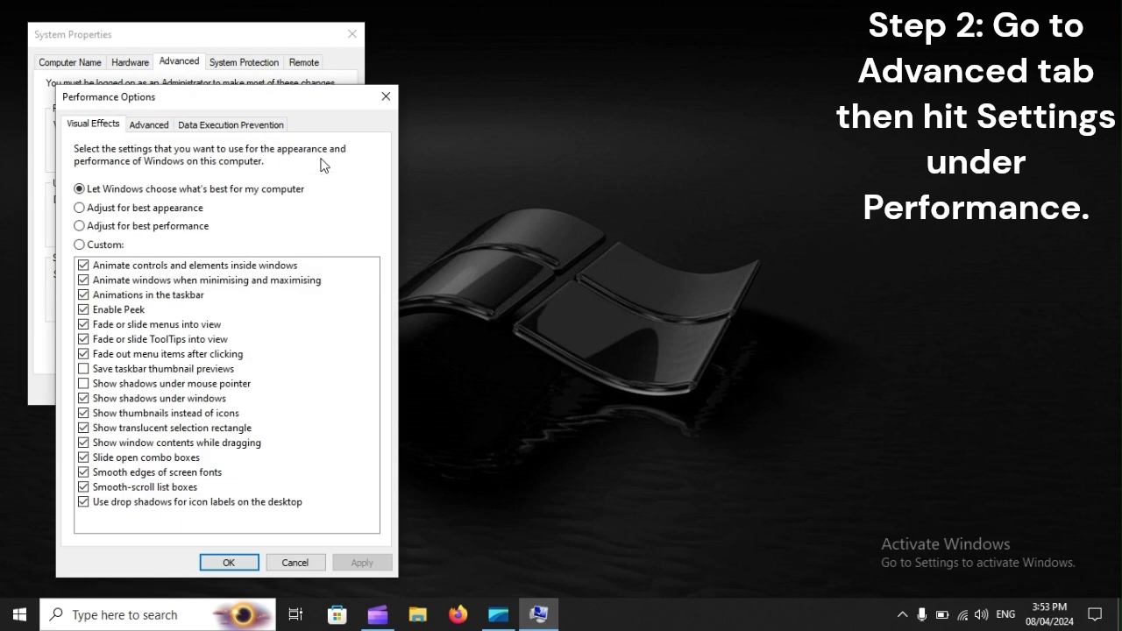
pyautogui.click(224, 125)
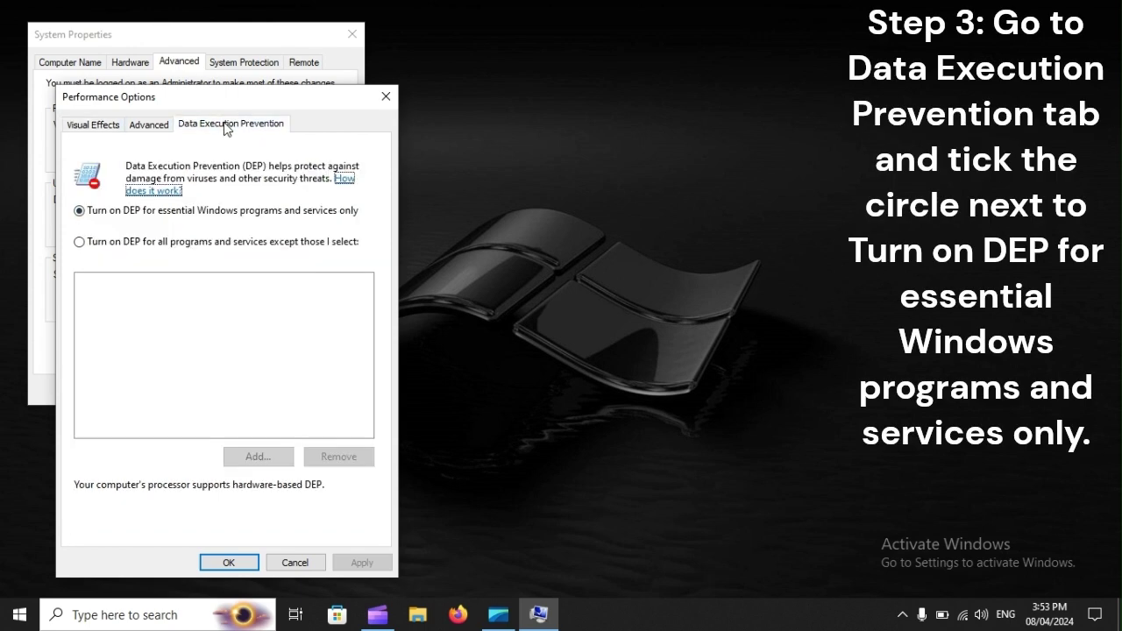